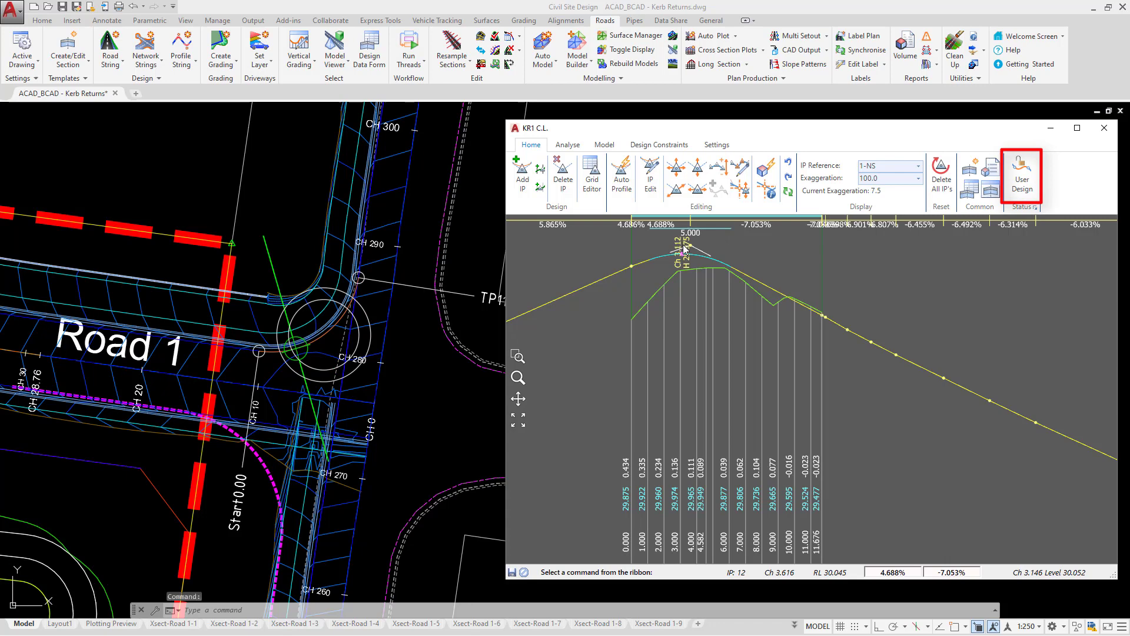
Reset the KR1 kerb return profile's design flag from User Design to Automatic Re-Design
left_click(1022, 187)
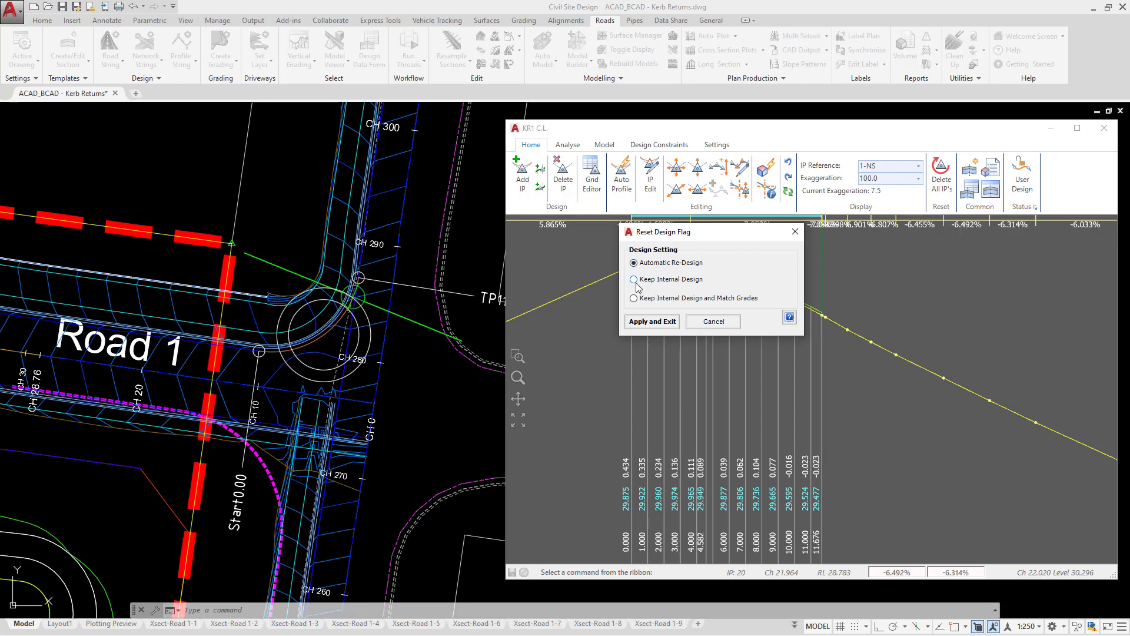
left_click(657, 321)
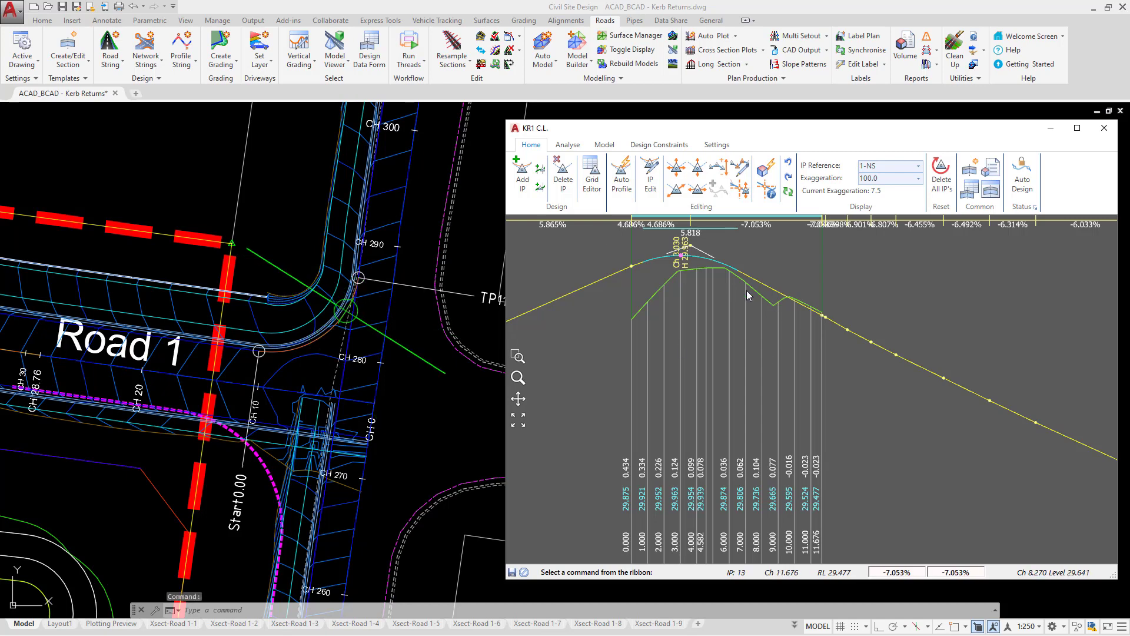
Open the KR1 Xsect Viewer at chainage 4.582 in a smaller window and view its display options
right_click(708, 289)
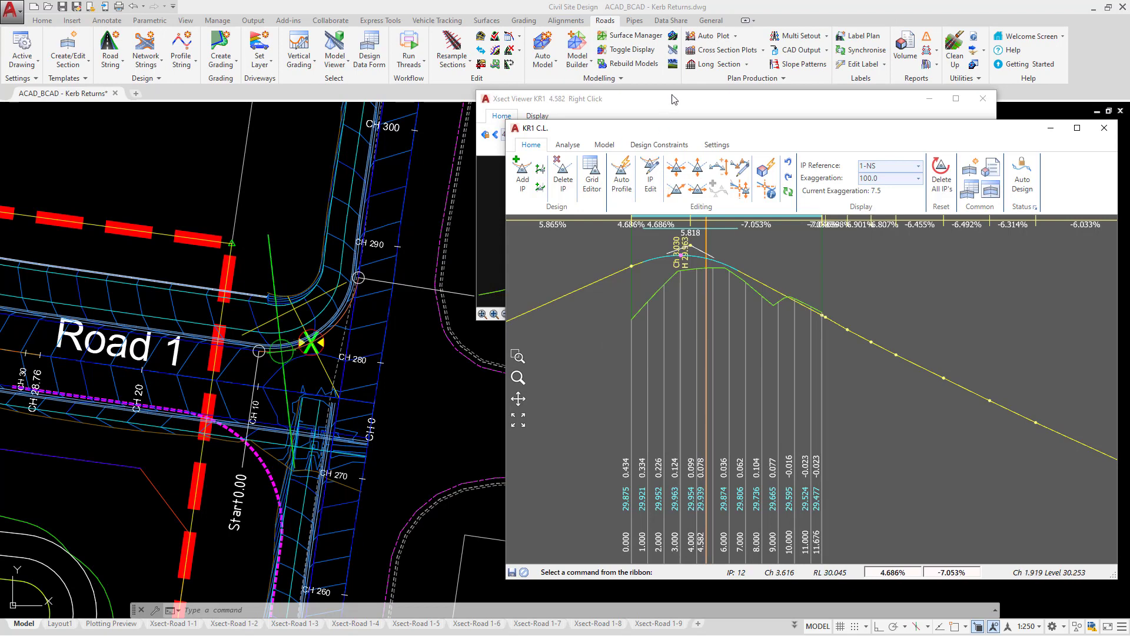
left_click_drag(675, 101, 207, 361)
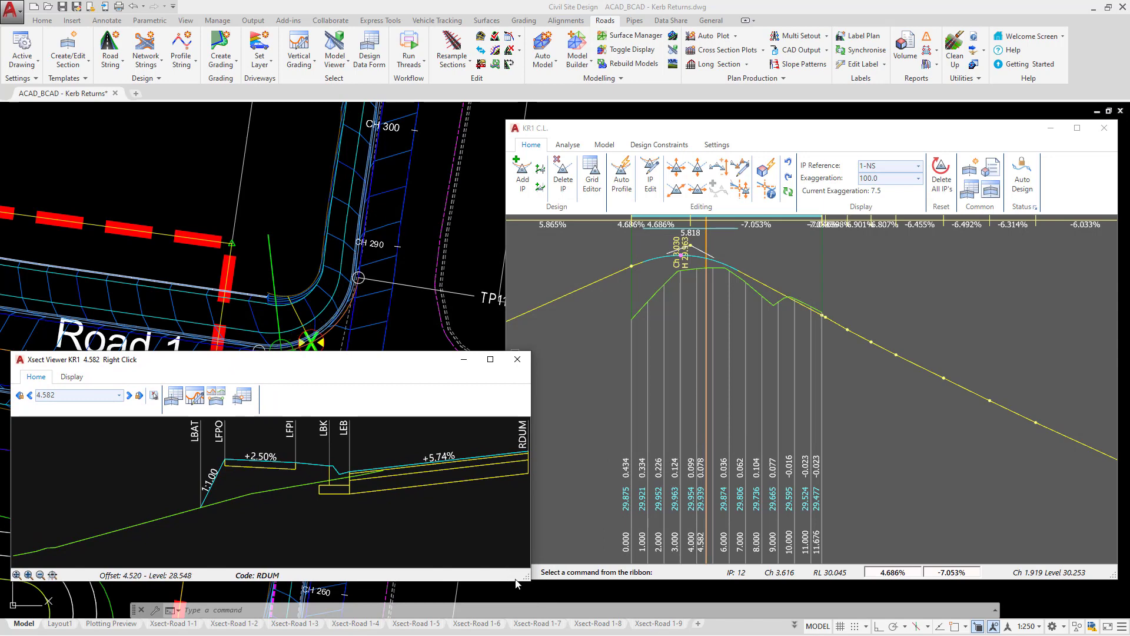
left_click_drag(527, 577, 496, 578)
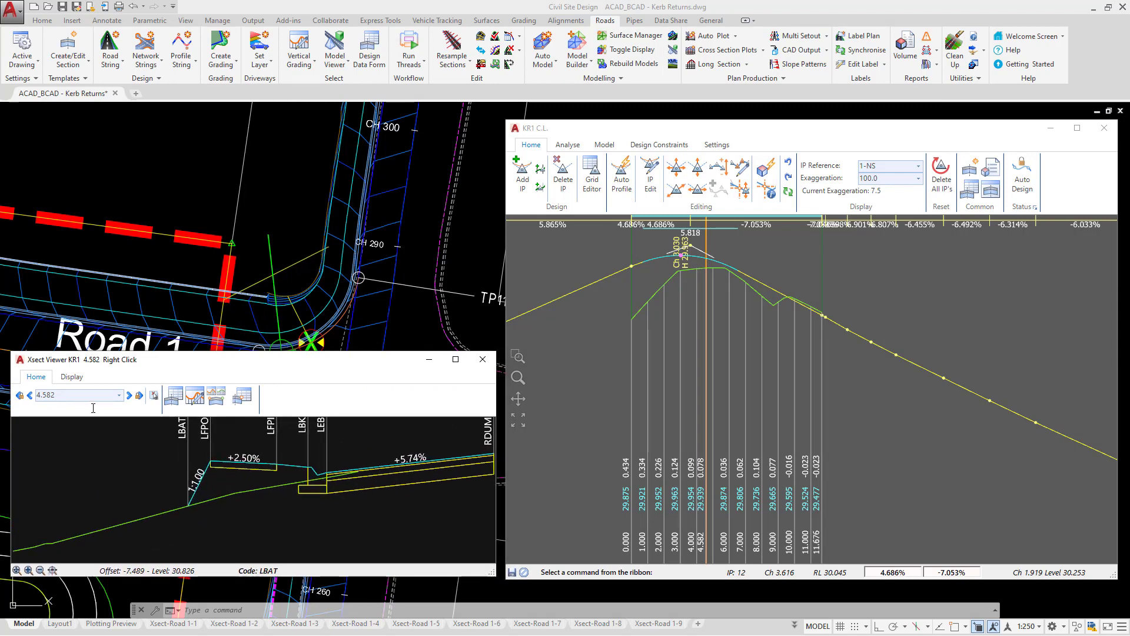
left_click(73, 377)
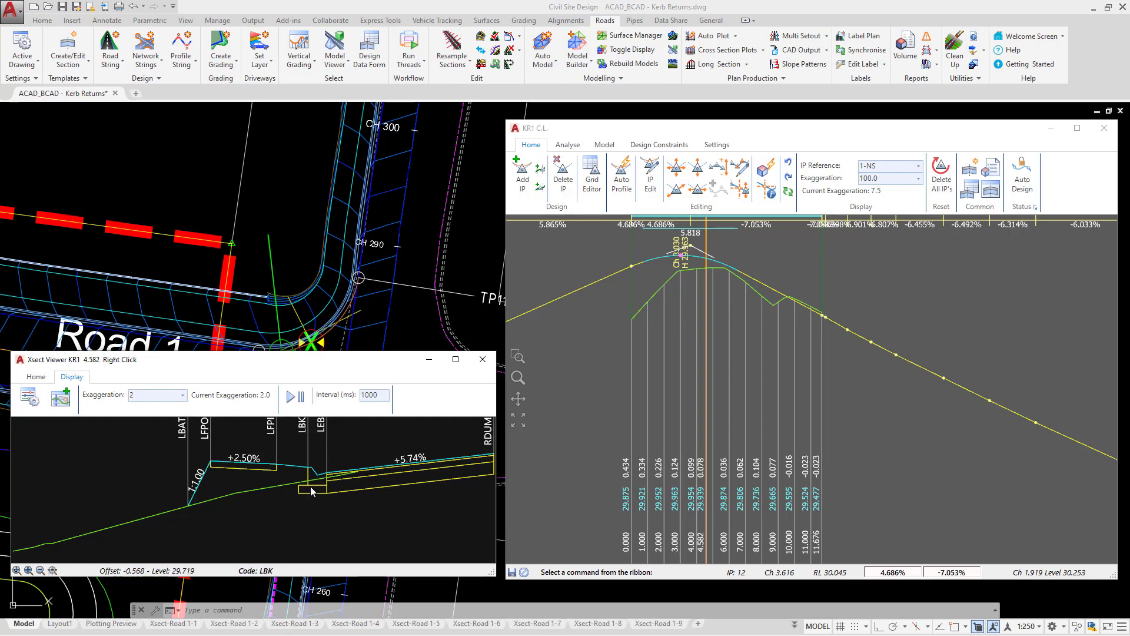
middle_click_drag(390, 475, 305, 472)
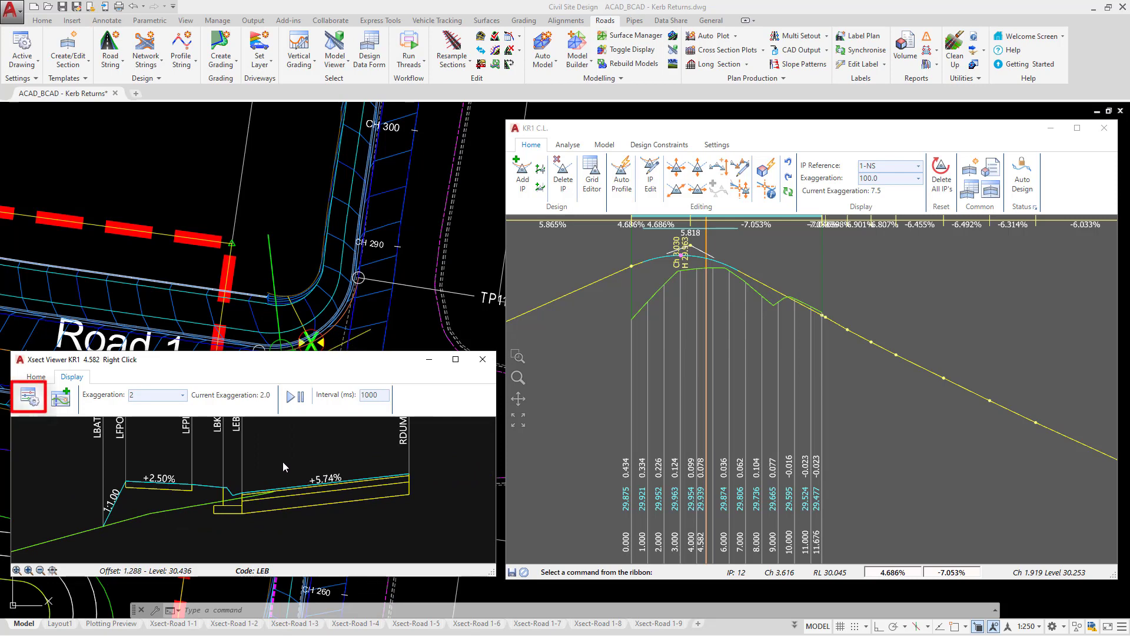
Enable Show Pipes in the Xsect Viewer settings
left_click(29, 399)
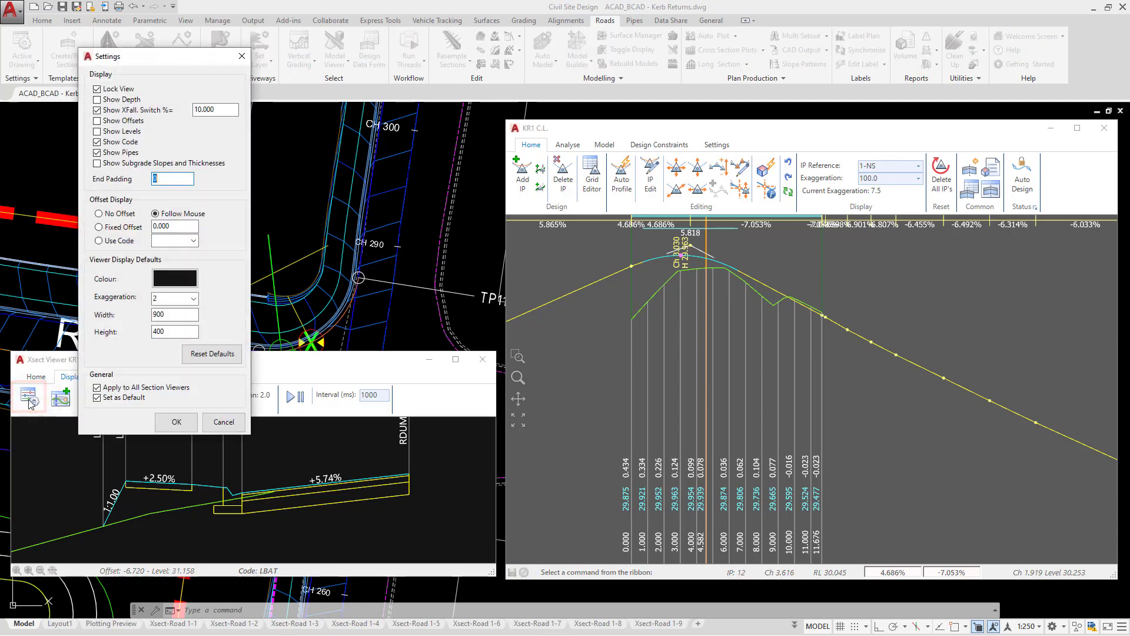
left_click(97, 152)
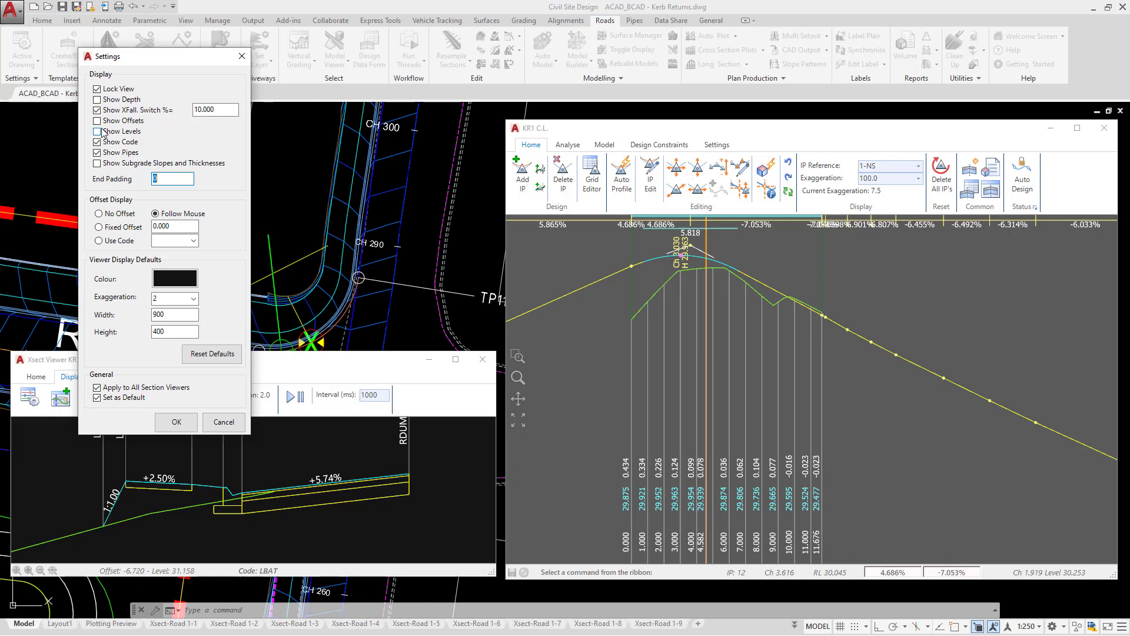
left_click(175, 422)
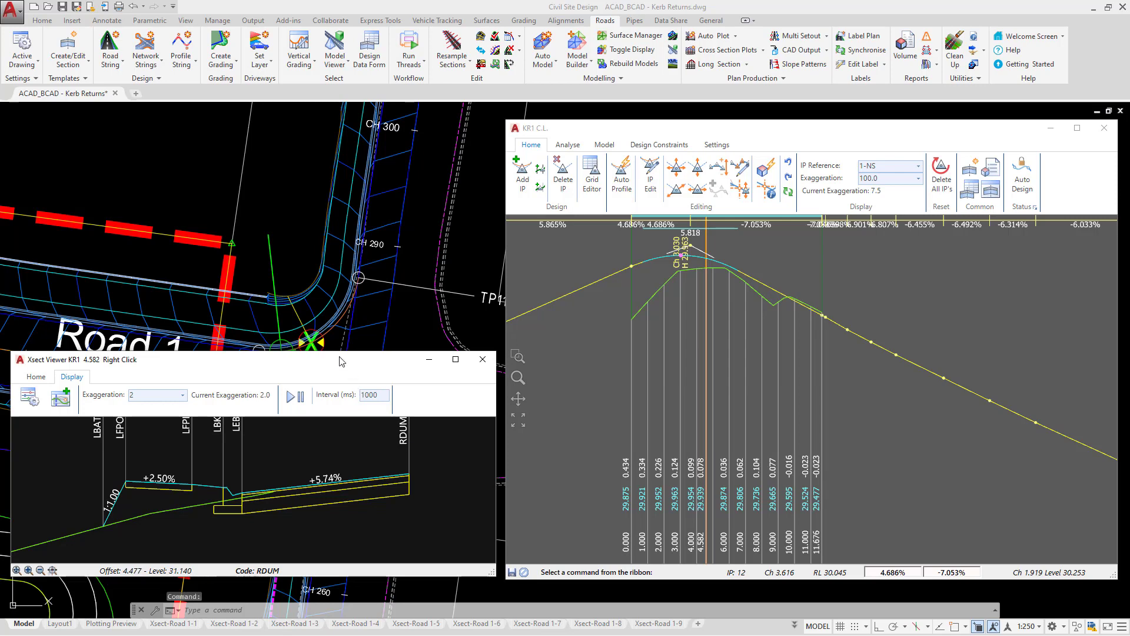
Move the viewer over the profile and step back through KR1 sections to chainage 0.000
left_click_drag(341, 361, 869, 333)
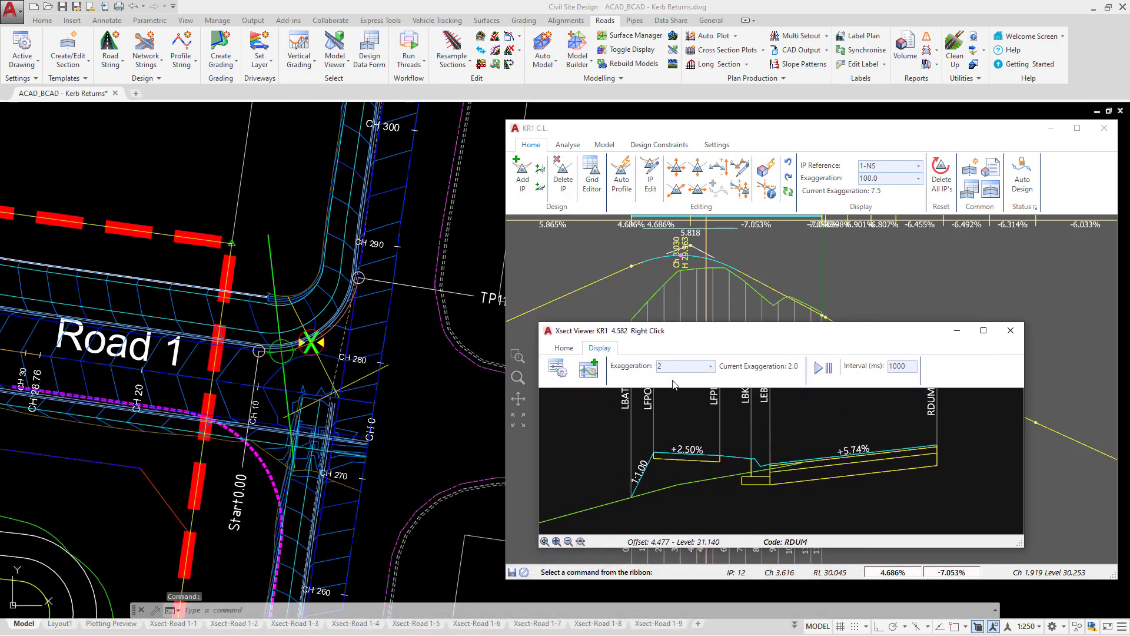
left_click(563, 348)
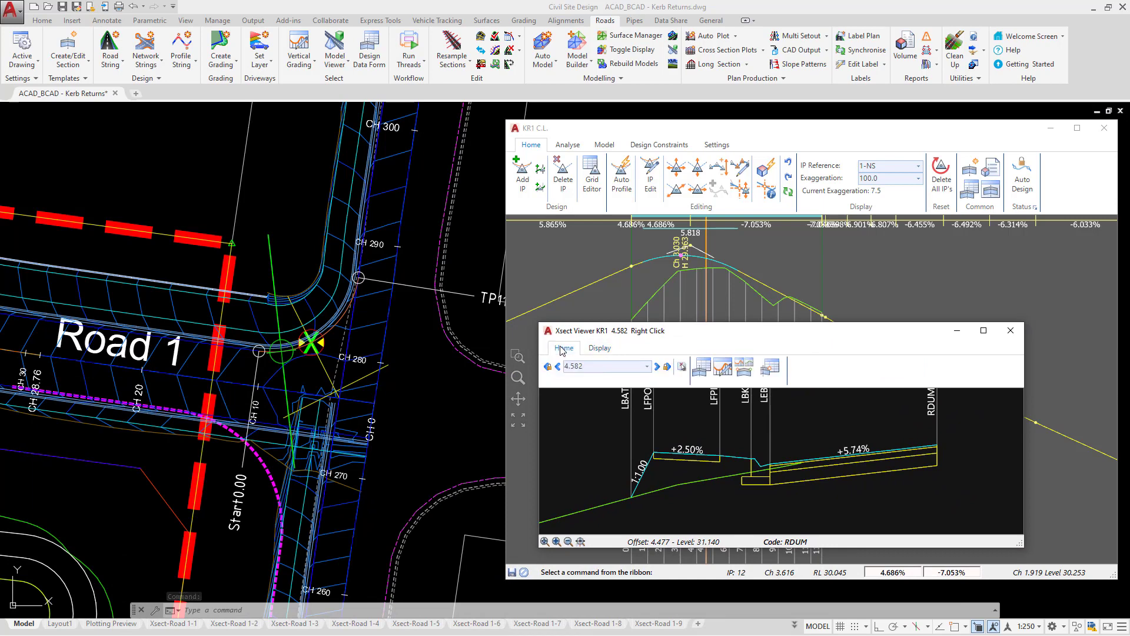
left_click(557, 367)
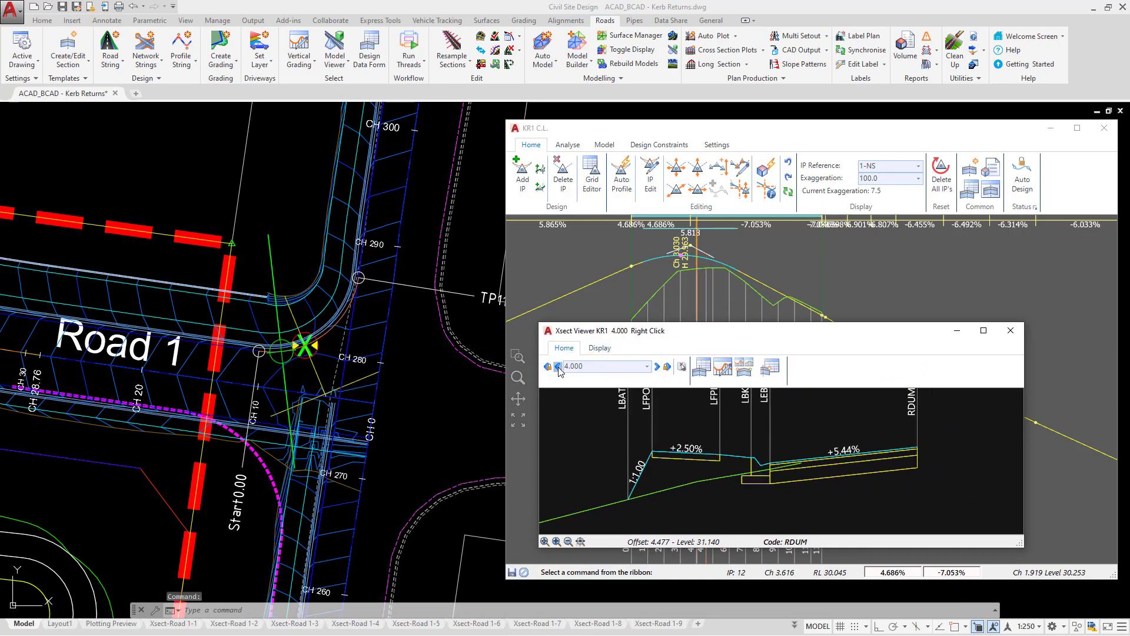
left_click(558, 366)
left_click(557, 367)
left_click(558, 367)
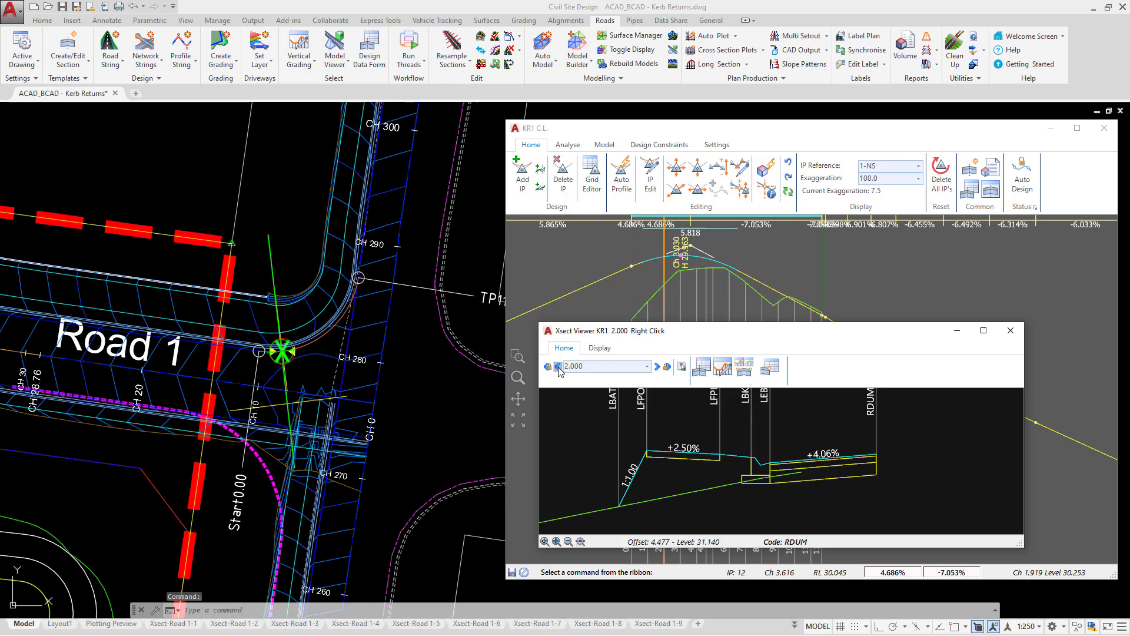
left_click(558, 367)
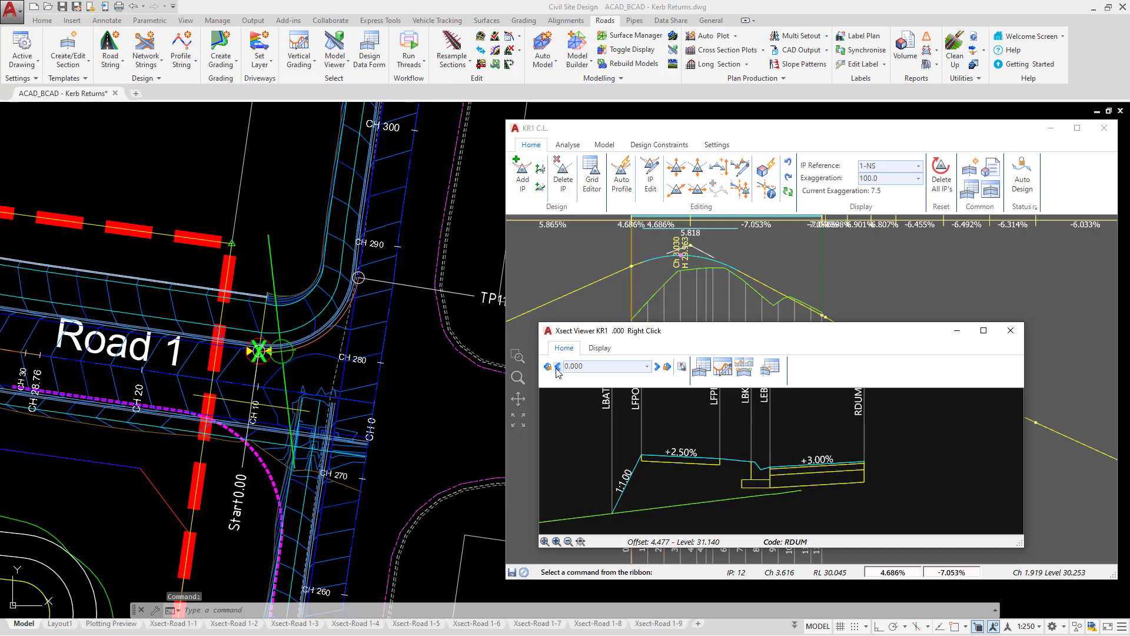
scroll(300, 363, "up", 2)
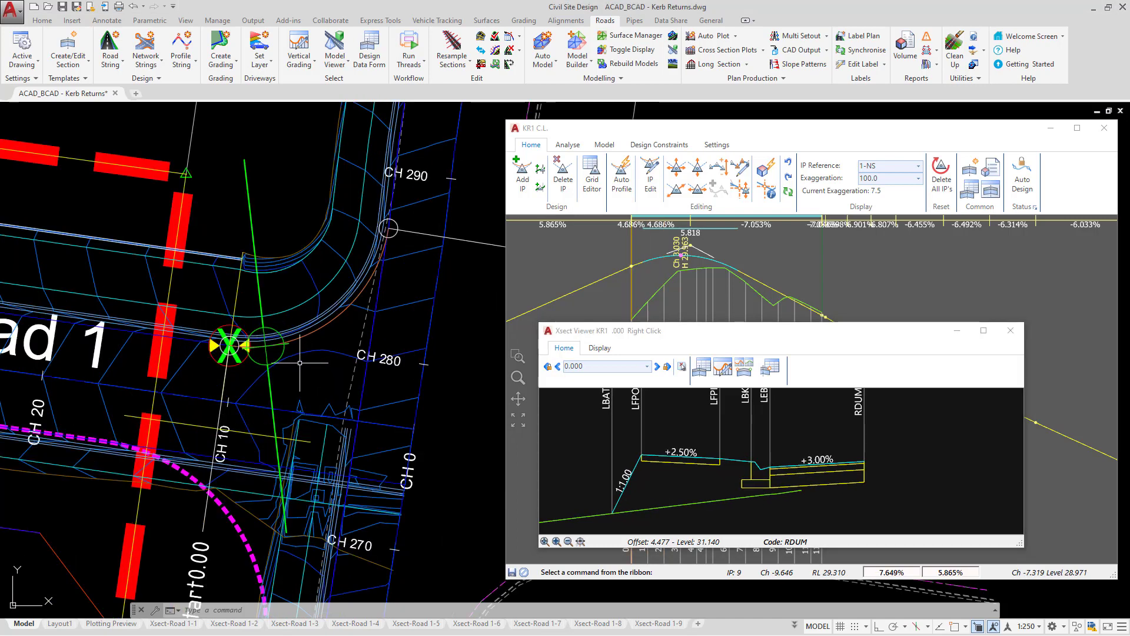
scroll(301, 363, "up", 1)
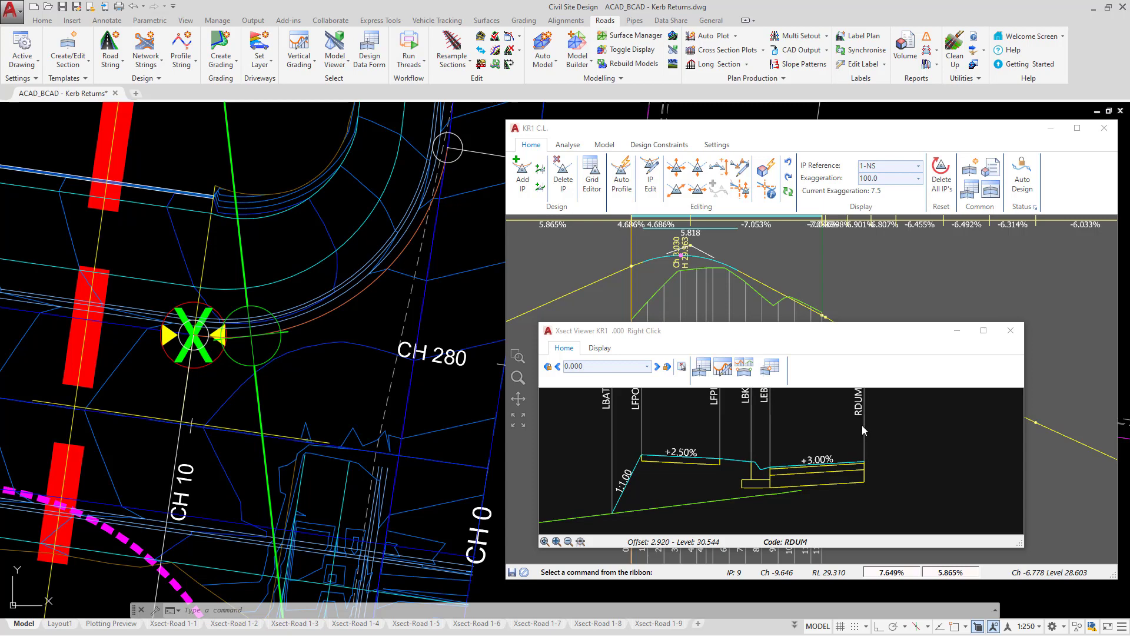
Step forward through sections 1.000, 4.582 and on to 8.000, then back to 6.000
left_click(658, 366)
left_click(658, 366)
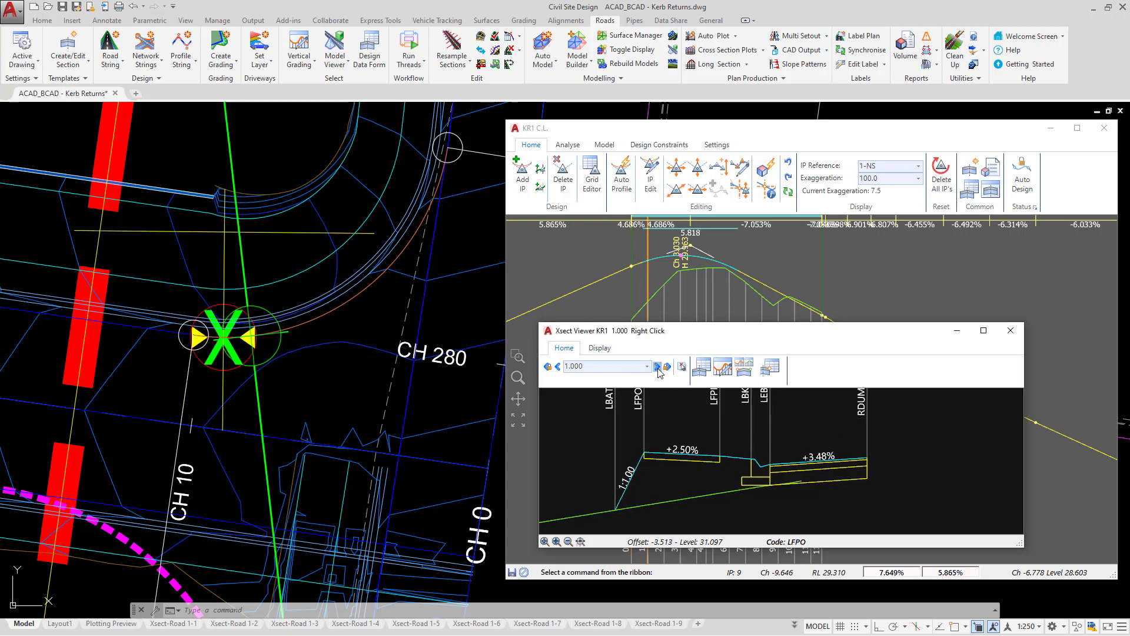
left_click(658, 366)
left_click(658, 366)
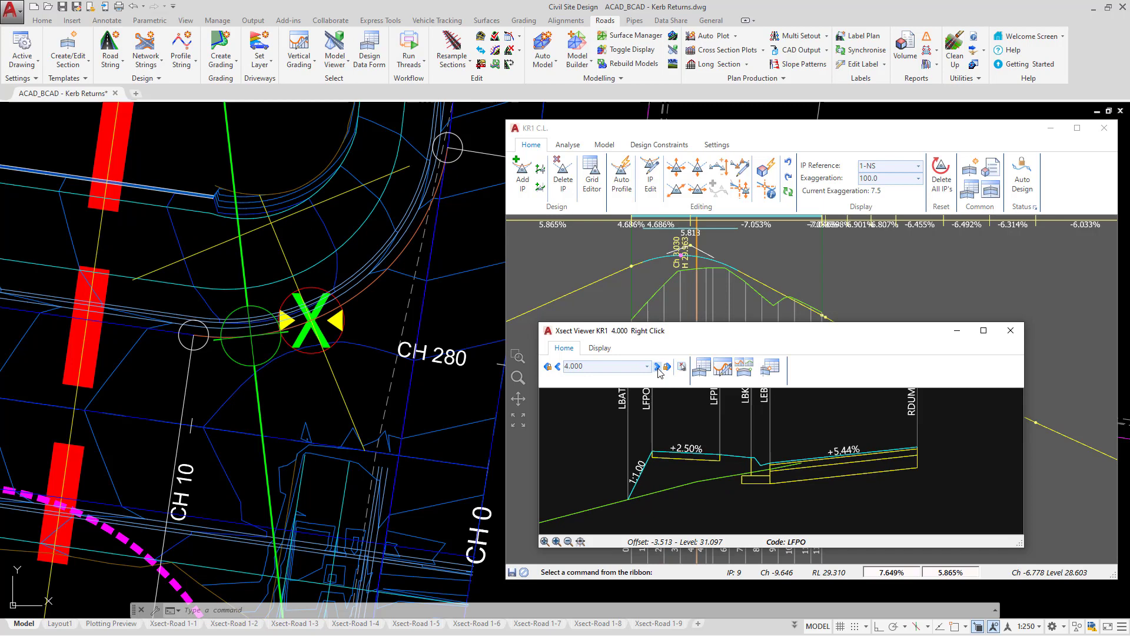
left_click(658, 367)
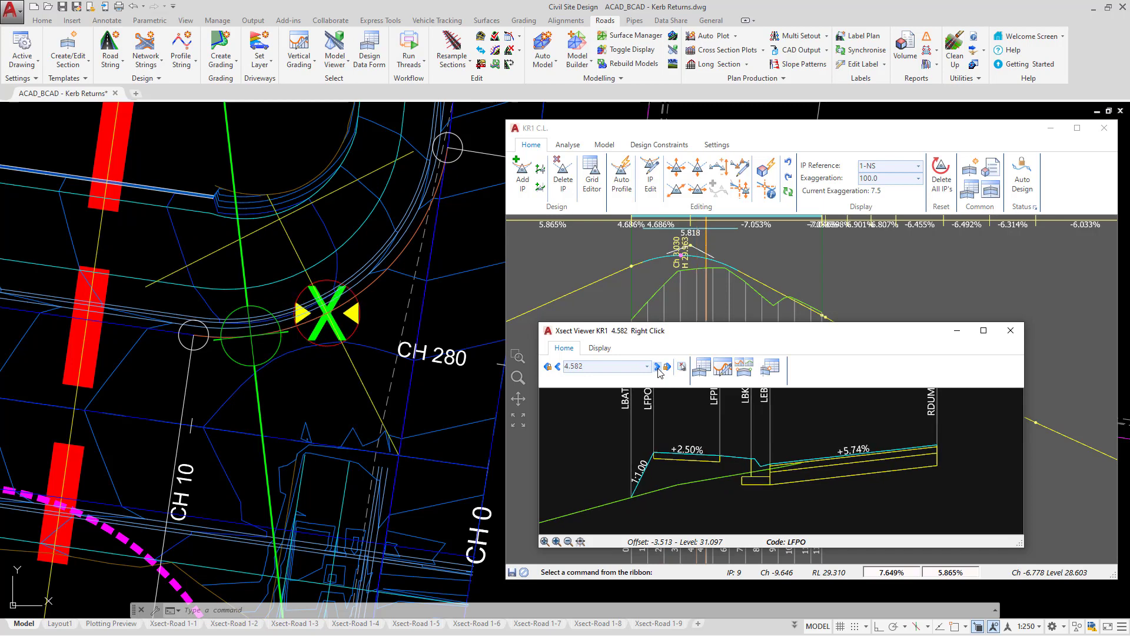
left_click(658, 366)
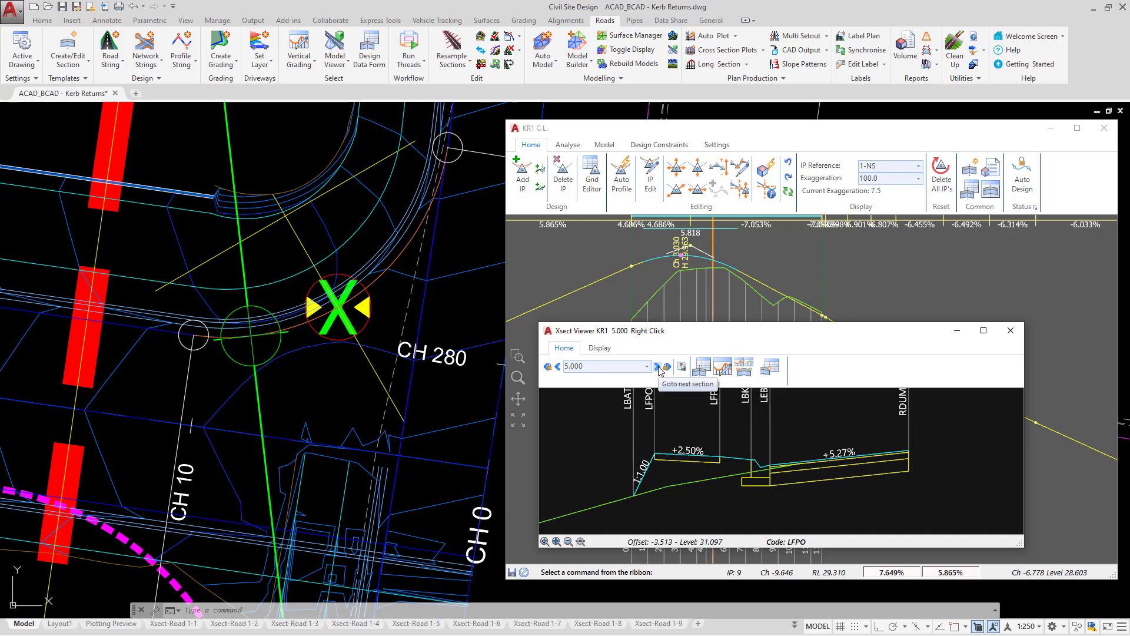
left_click(660, 369)
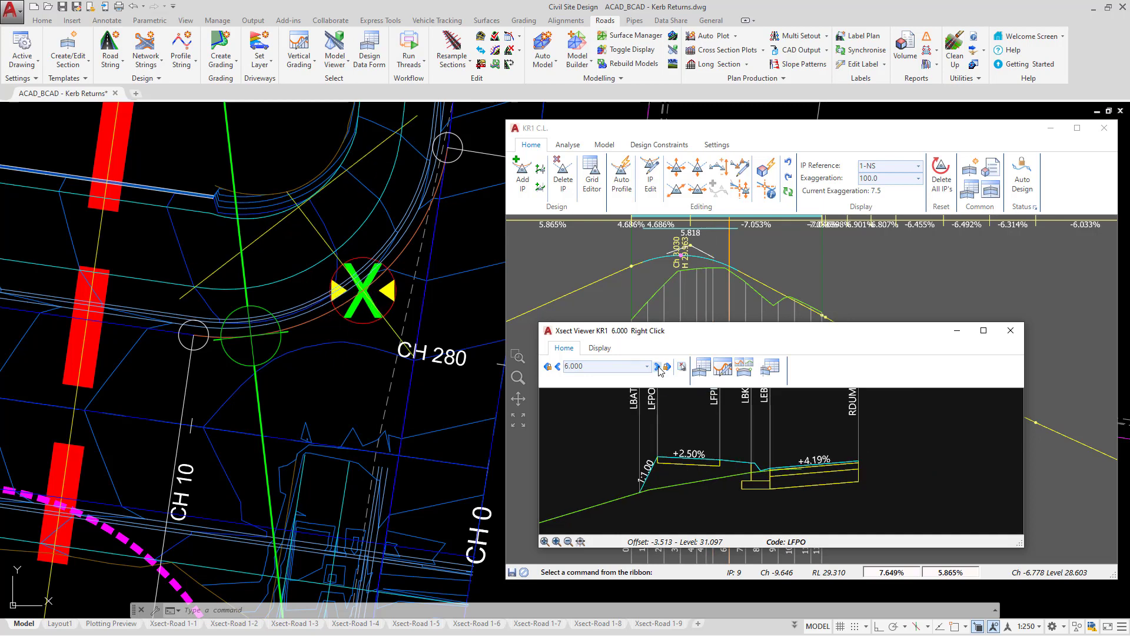
left_click(659, 369)
left_click(659, 369)
left_click(558, 368)
left_click(558, 368)
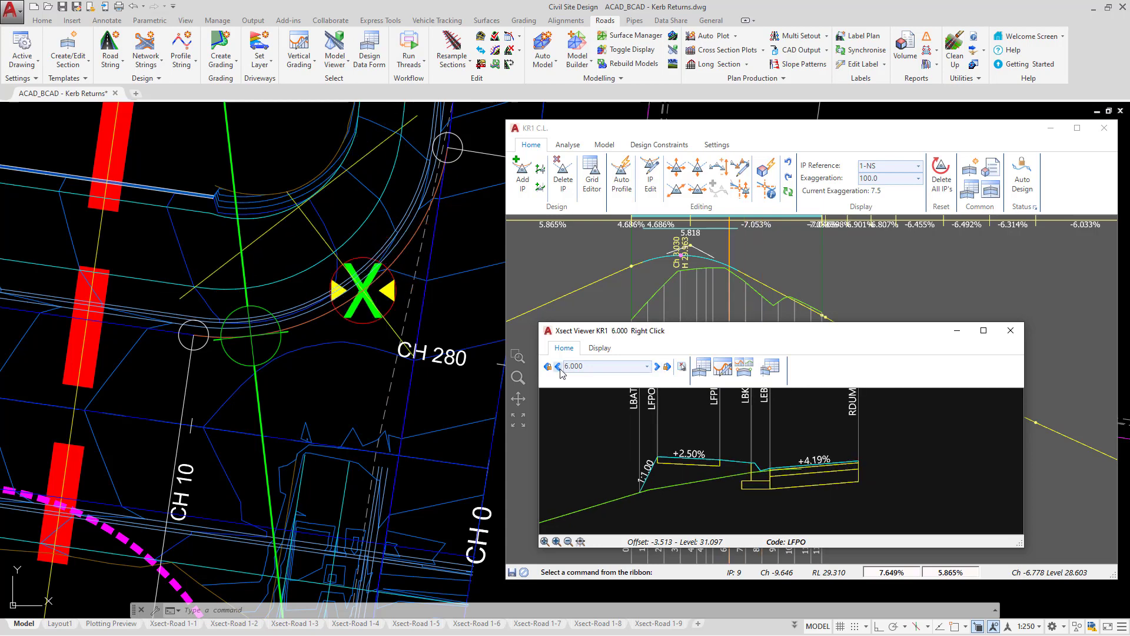